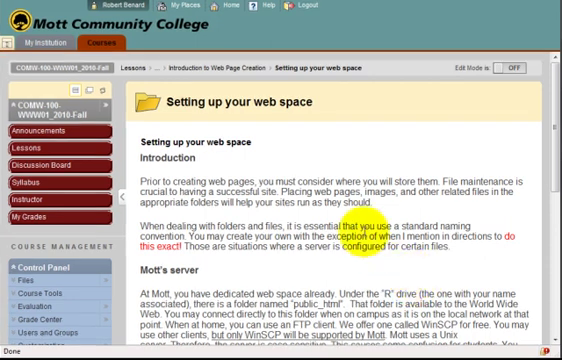
{"action": "scroll", "coordinate": [365, 236], "scroll_direction": "down", "scroll_amount": 3}
{"action": "scroll", "coordinate": [365, 236], "scroll_direction": "down", "scroll_amount": 2}
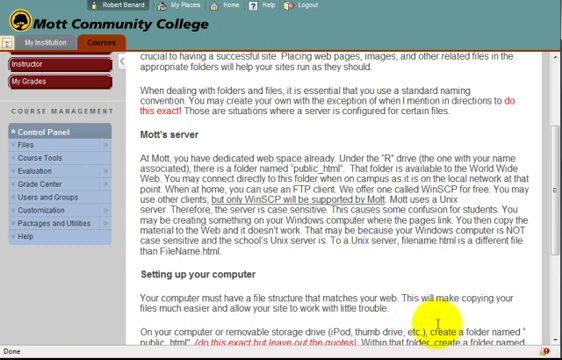
{"action": "scroll", "coordinate": [322, 168], "scroll_direction": "down", "scroll_amount": 3}
{"action": "scroll", "coordinate": [322, 168], "scroll_direction": "down", "scroll_amount": 2}
{"action": "scroll", "coordinate": [322, 168], "scroll_direction": "down", "scroll_amount": 2}
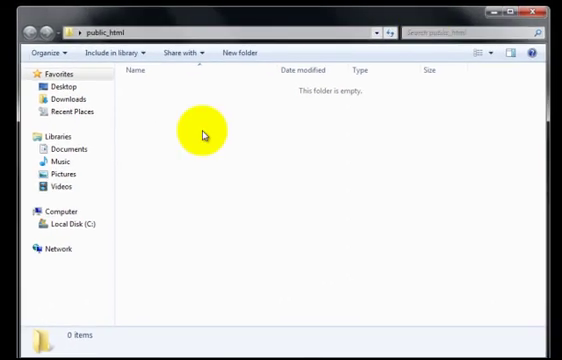
Step: Create a new folder named comw100 inside public_html and deselect it
{"action": "left_click", "coordinate": [232, 53]}
{"action": "type", "text": "com"}
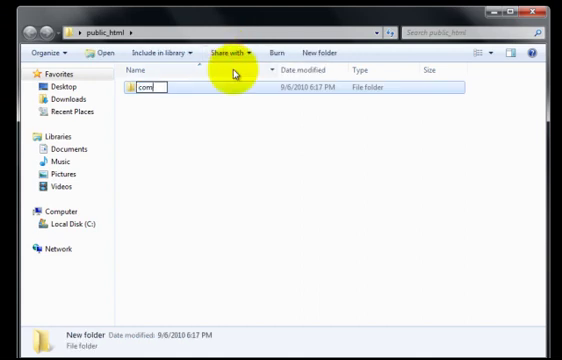
{"action": "type", "text": "m100"}
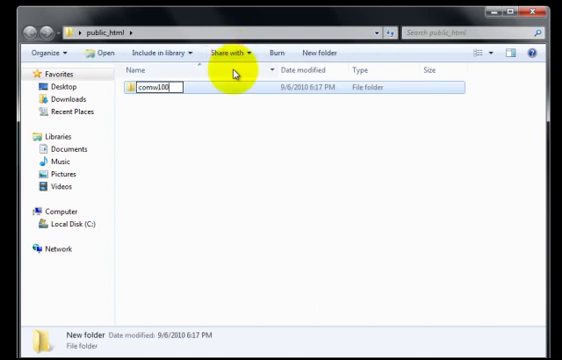
{"action": "key", "text": "Return"}
{"action": "left_click", "coordinate": [233, 148]}
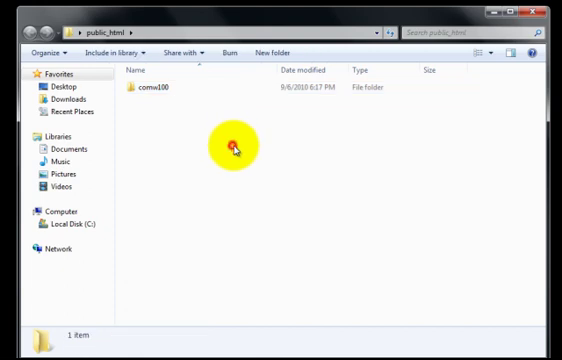